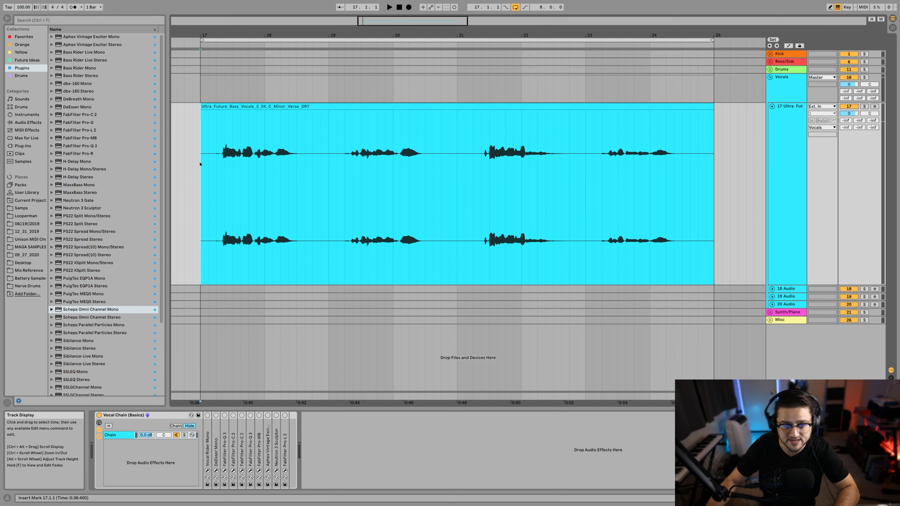
Step: Play back the opening of the dry verse vocal and return to its start at bar 17
key(space)
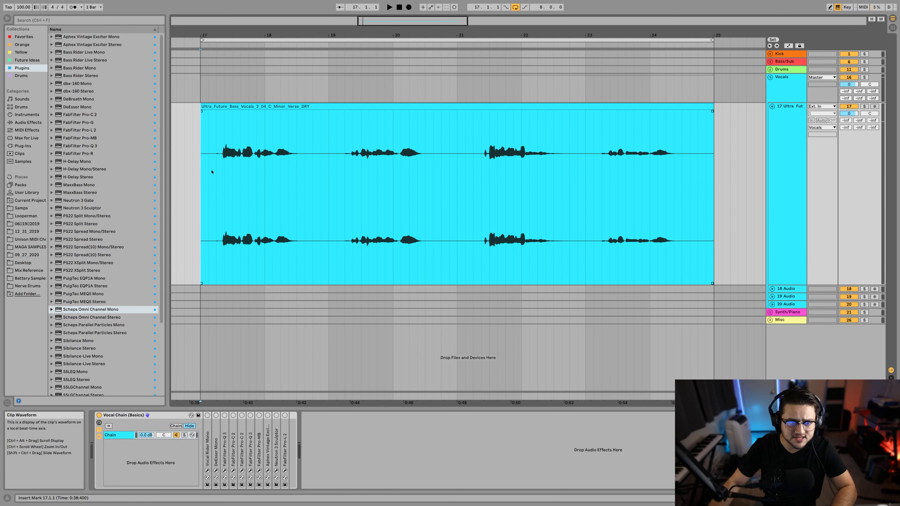
key(space)
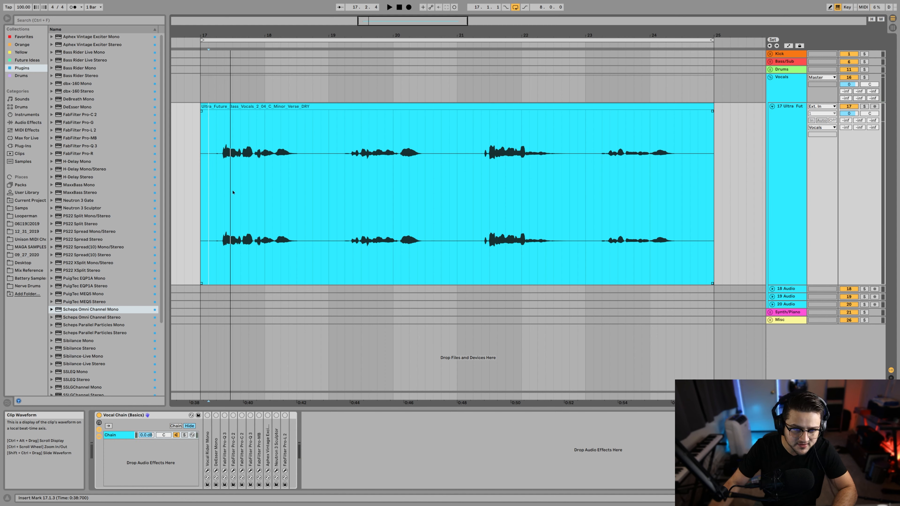
click(203, 165)
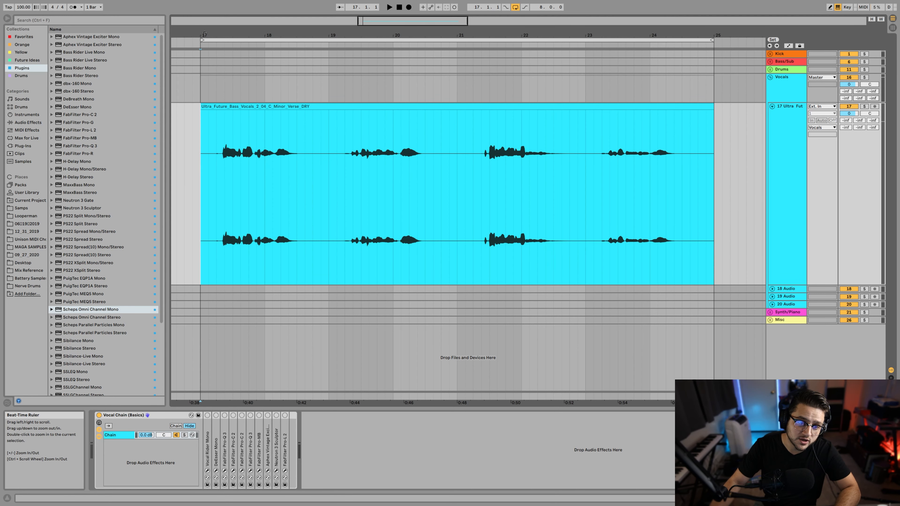
Step: Split the vocal clip at 17.2.2, before the first phrase, and lower the opening section's gain to -inf dB
drag(204, 35, 204, 101)
click(379, 176)
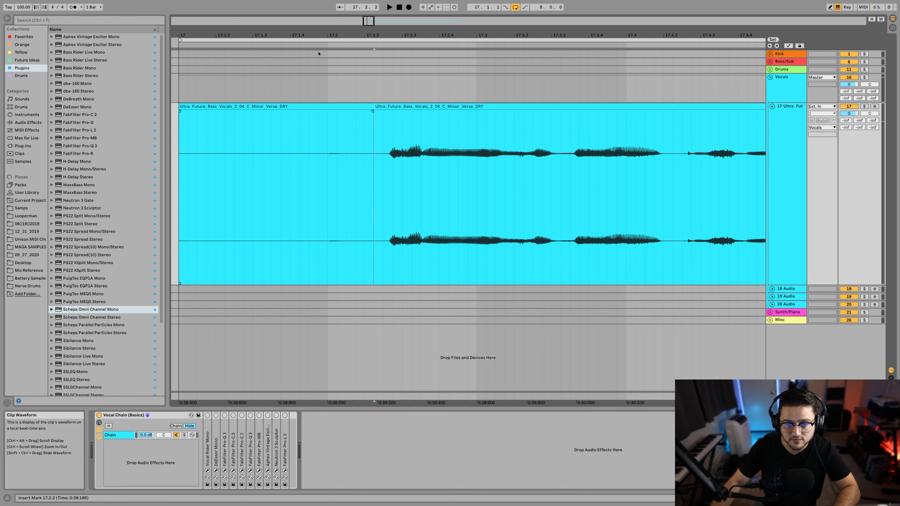
double_click(281, 106)
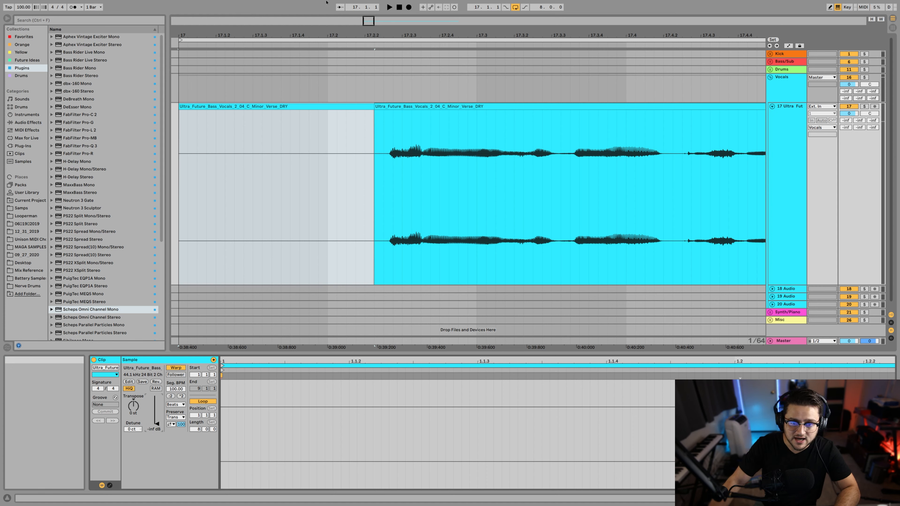
mouse_move(374, 113)
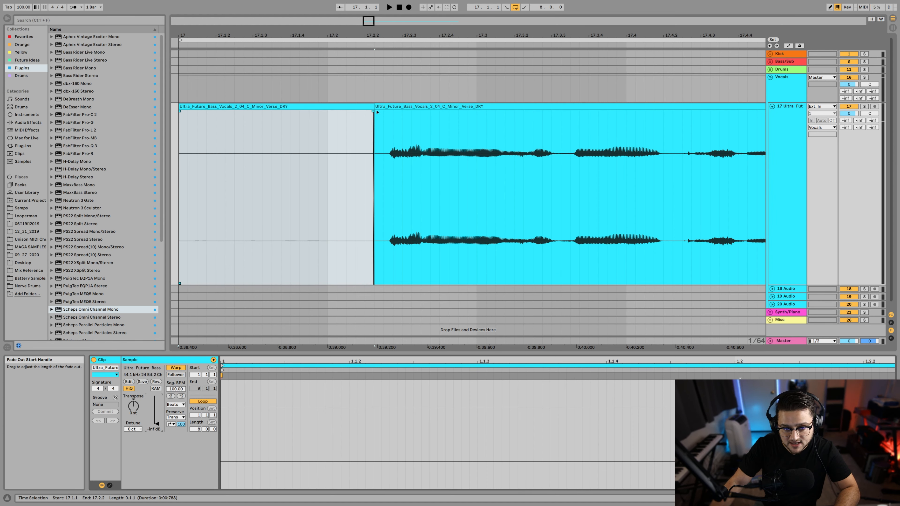
Step: Crossfade the silenced opening section into the first vocal phrase, with the clip boundary just before the voice starts, and audition the transition
click(309, 94)
click(304, 108)
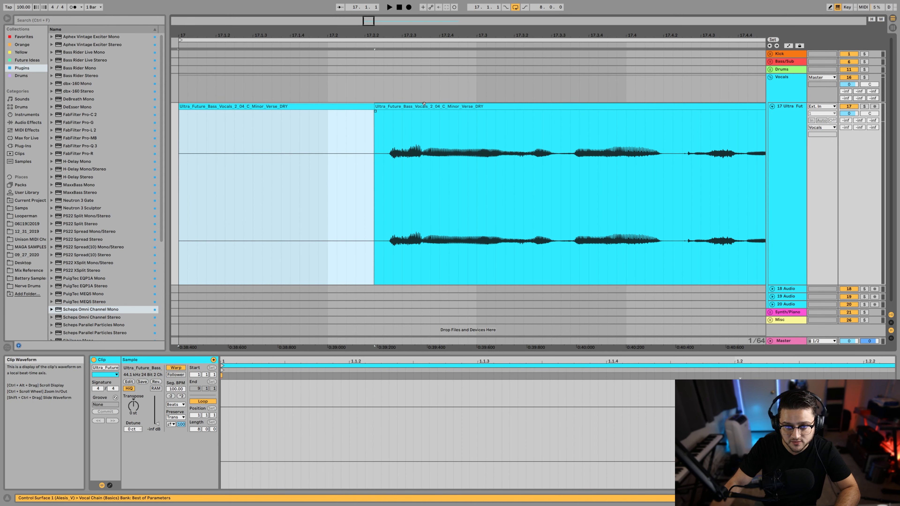
click(423, 105)
click(367, 106)
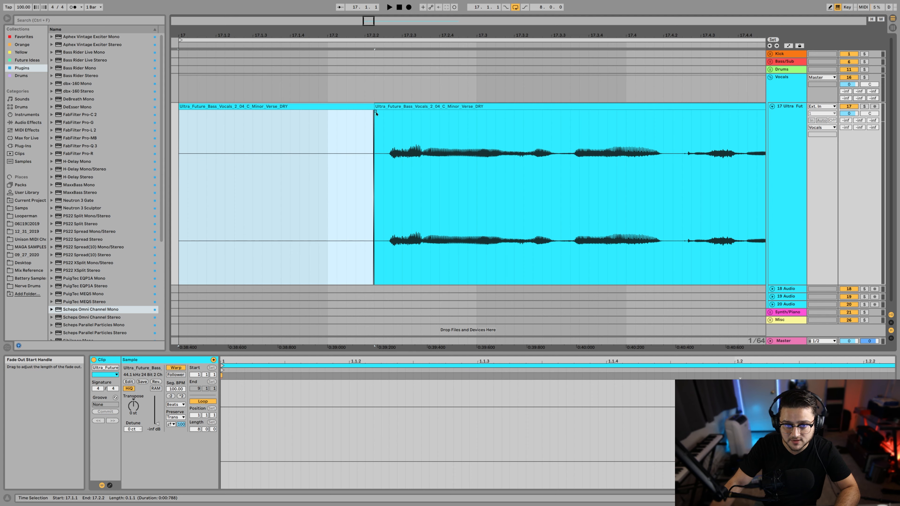
drag(376, 112, 387, 113)
click(273, 194)
key(space)
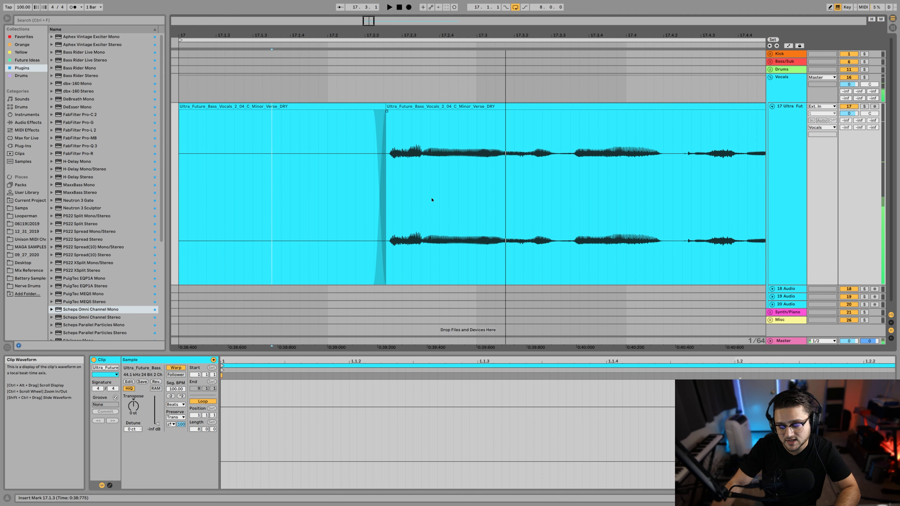
key(space)
Step: Audition the tail of the first vocal phrase and split the clip at 18.3.1, where it has faded out
scroll(408, 209, right, 10)
scroll(397, 213, right, 5)
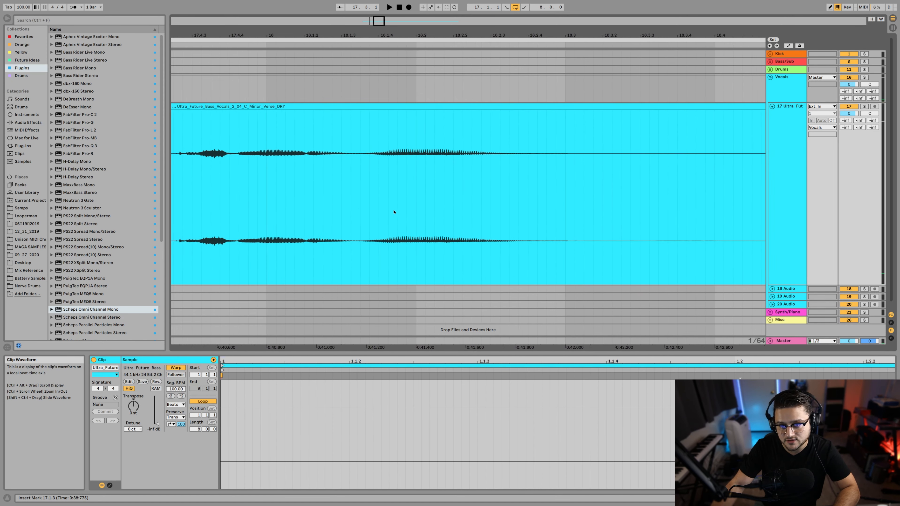
click(381, 194)
key(space)
key(space)
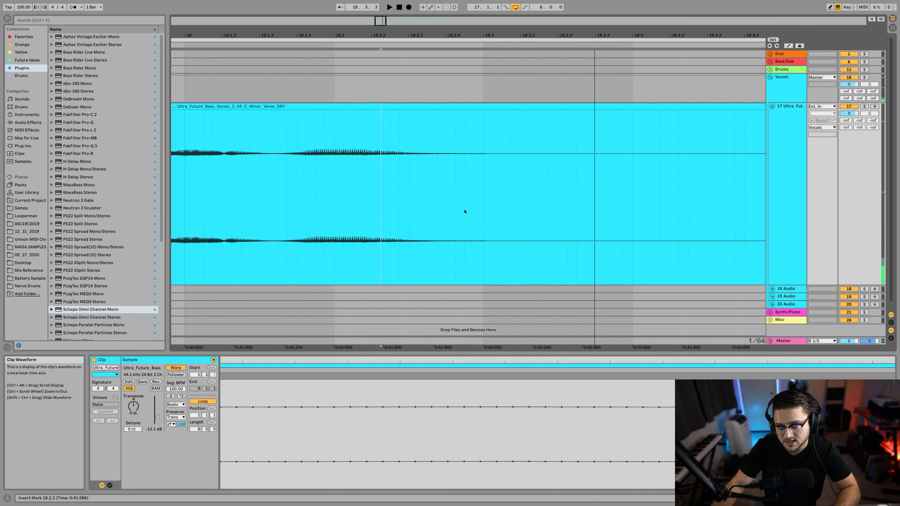
scroll(453, 202, right, 5)
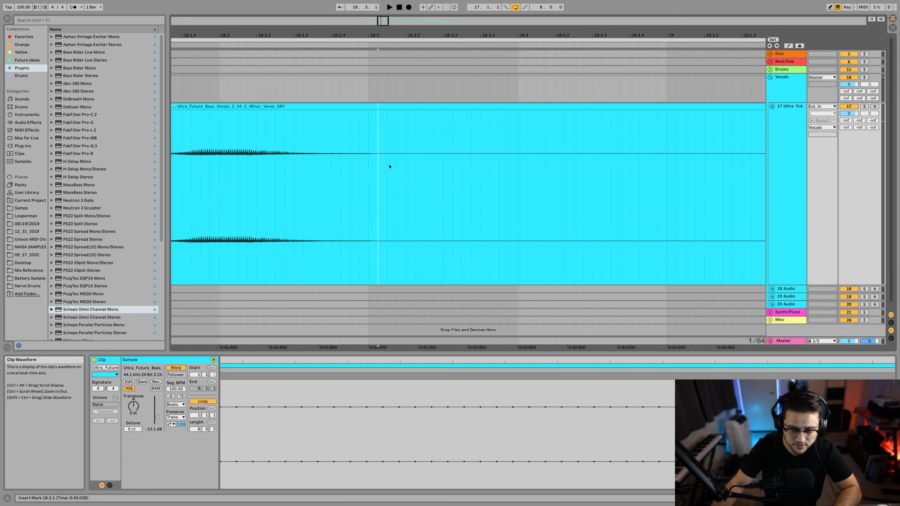
key(ctrl+e)
Step: Split the vocal at 19.1.4 and lower the gain of the gap section from 18.3.1 to -inf dB
scroll(538, 210, right, 5)
click(669, 182)
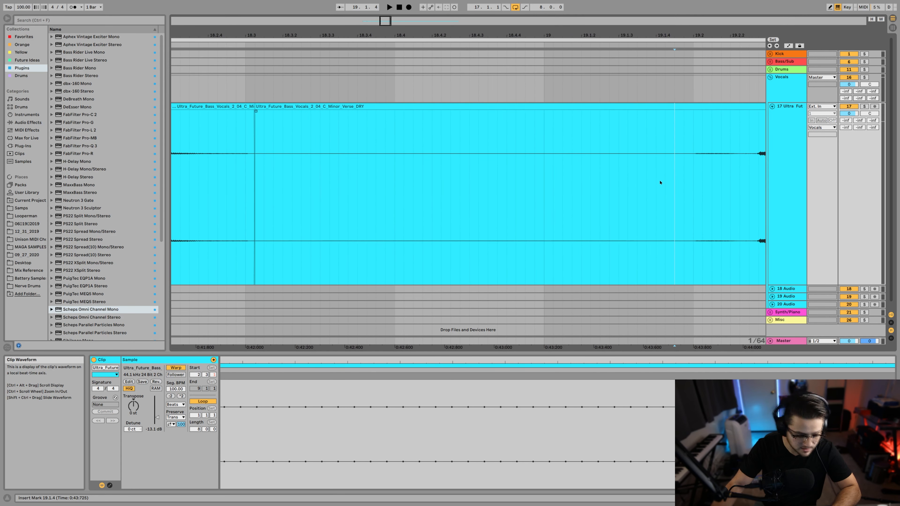
key(ctrl+e)
scroll(358, 199, left, 4)
click(381, 106)
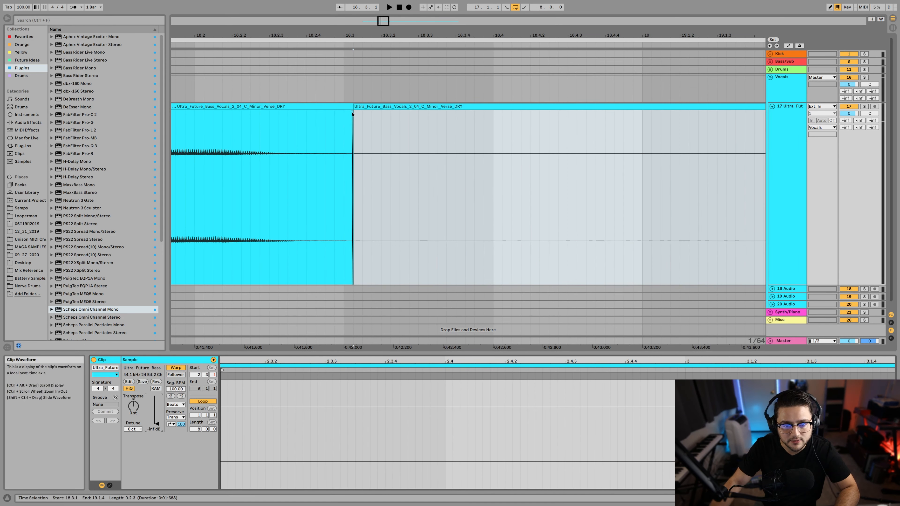
Step: Crossfade the first phrase's tail into the silenced gap at 18.3.1 and play back the result
drag(352, 111, 308, 114)
click(188, 141)
key(space)
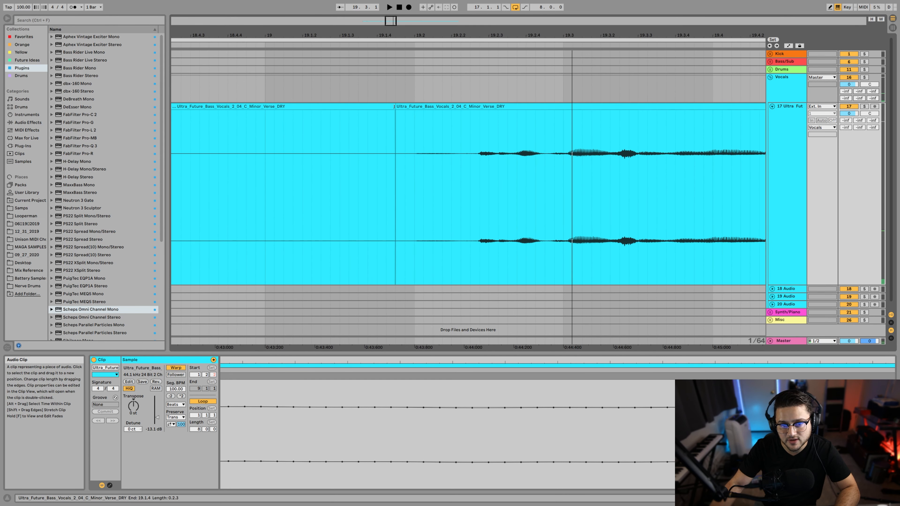
Step: Extend the silenced gap to about 19.2.2, add a short crossfade into the second phrase, and audition it
drag(395, 106, 468, 106)
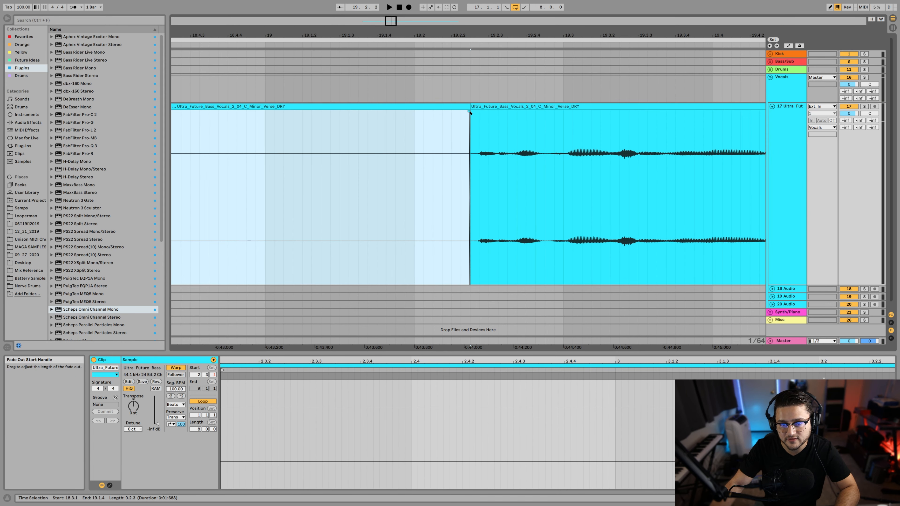
click(470, 111)
drag(471, 112, 476, 112)
click(427, 132)
key(space)
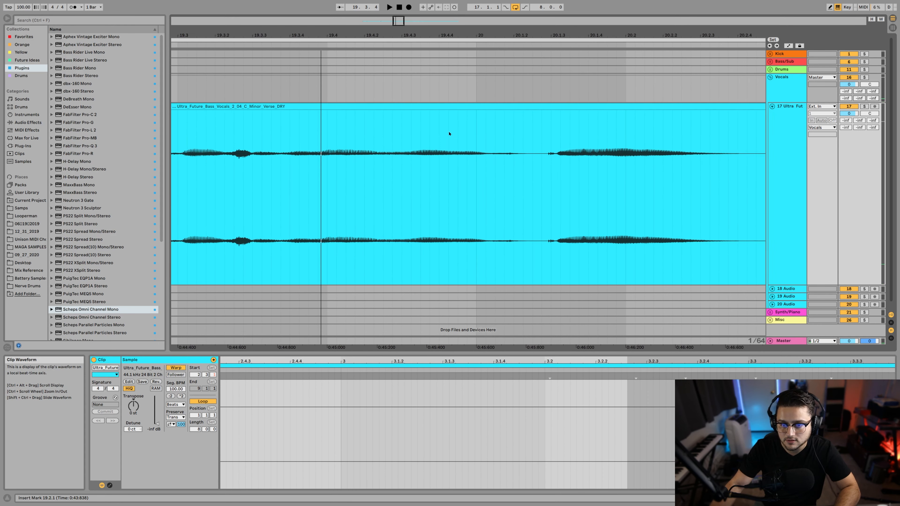
Step: Audition the end of the second vocal phrase and split the clip at 20.2.4, after its tail
click(480, 185)
scroll(483, 185, right, 3)
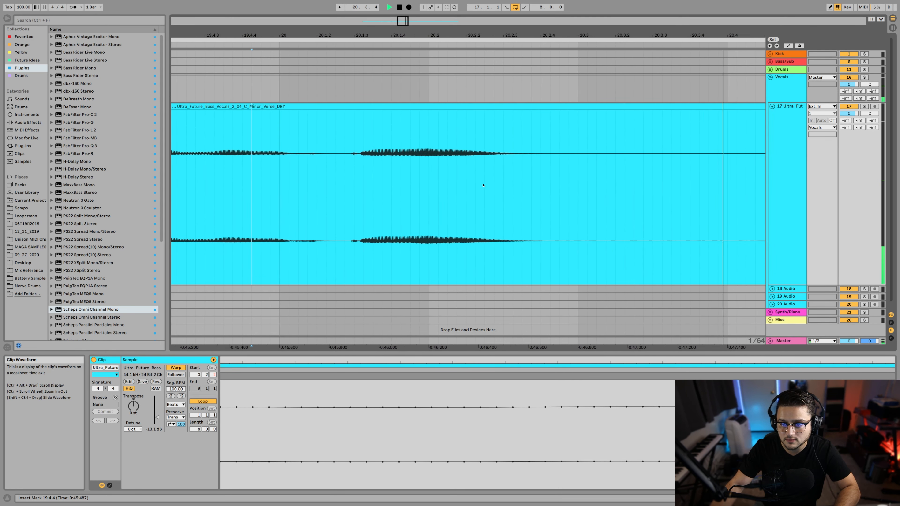
key(space)
click(346, 176)
key(space)
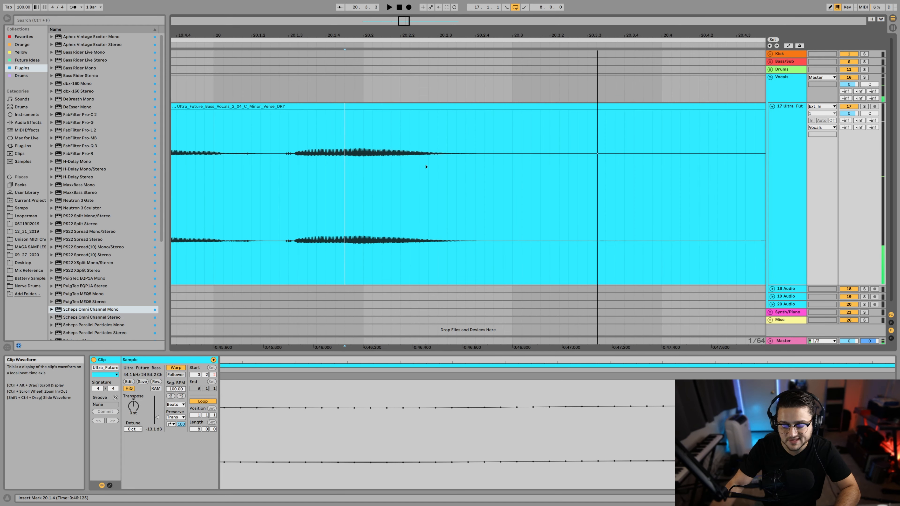
click(488, 164)
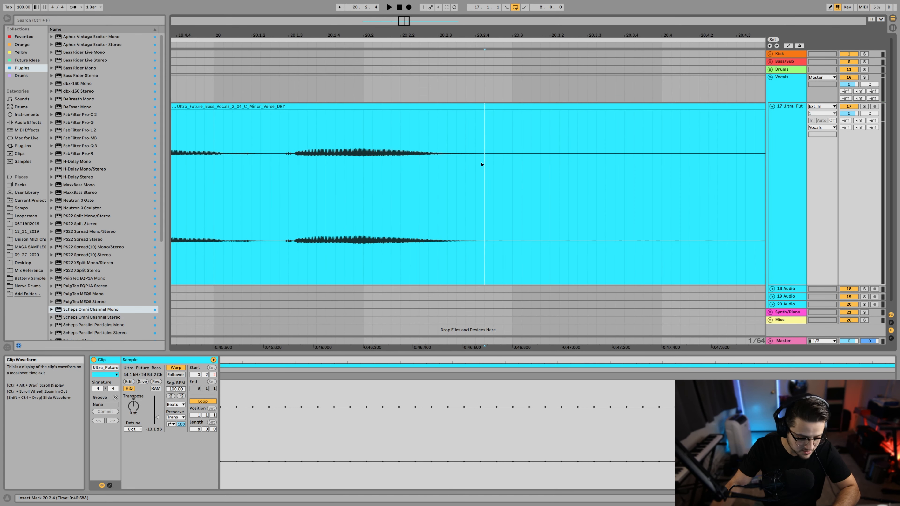
Step: Split the vocal at 21.2.3, before the third phrase, and lower the preceding gap section's gain to -63.9 dB
scroll(481, 164, right, 8)
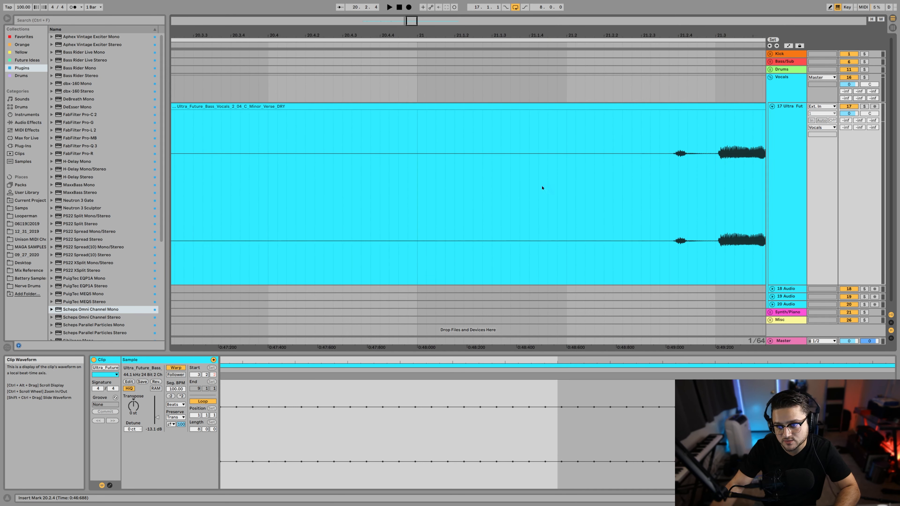
shift+click(659, 165)
key(ctrl+e)
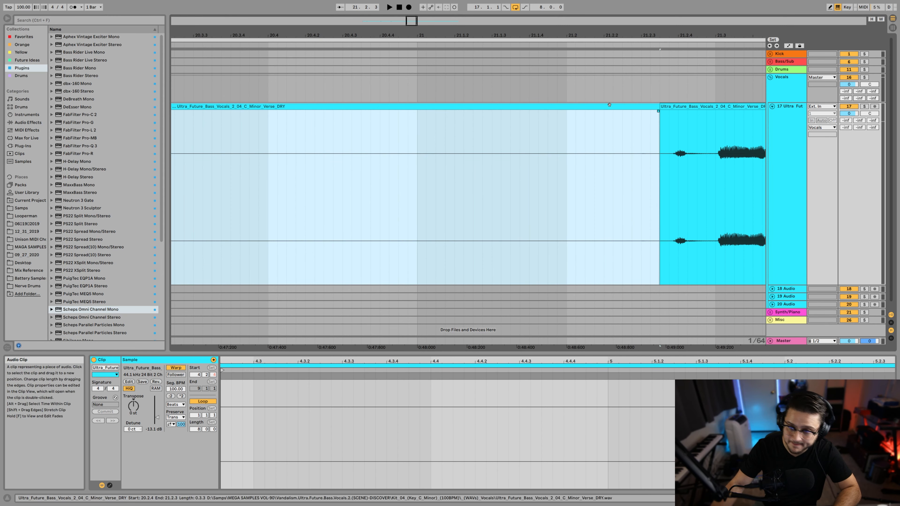
double_click(611, 106)
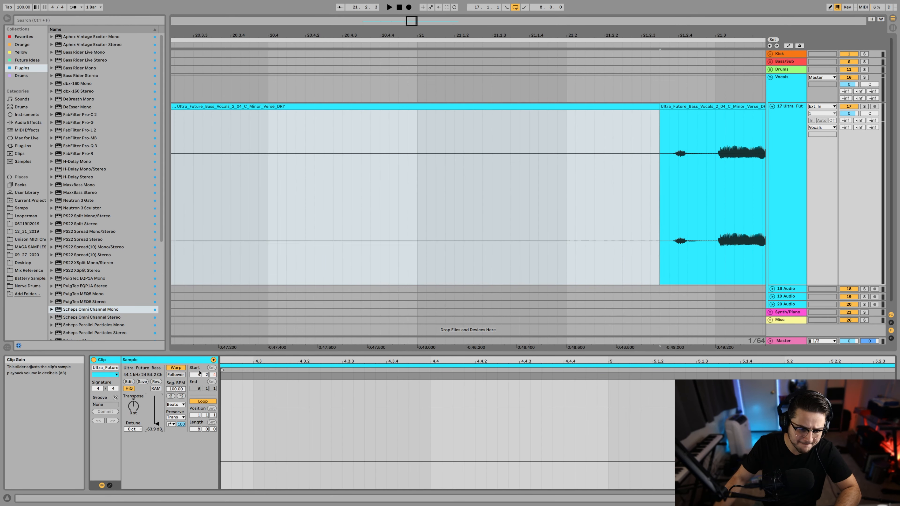
Step: Crossfade the second phrase's tail into the silenced gap near 20.2.4 and audition the fade twice
scroll(508, 144, left, 10)
click(357, 118)
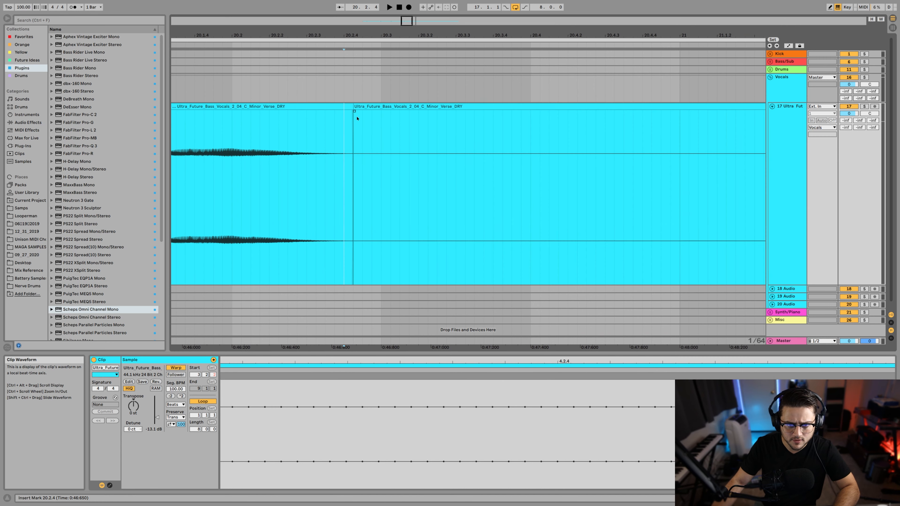
drag(353, 111, 325, 113)
click(223, 137)
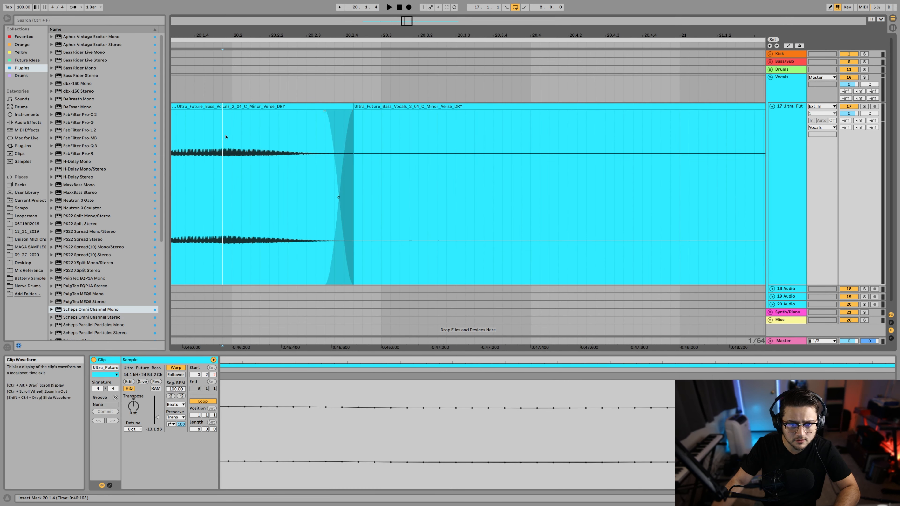
key(space)
click(194, 137)
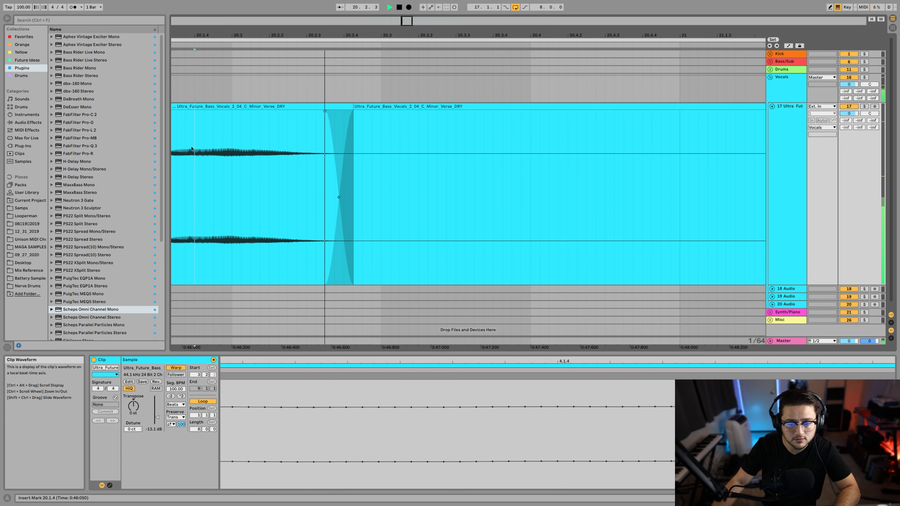
key(space)
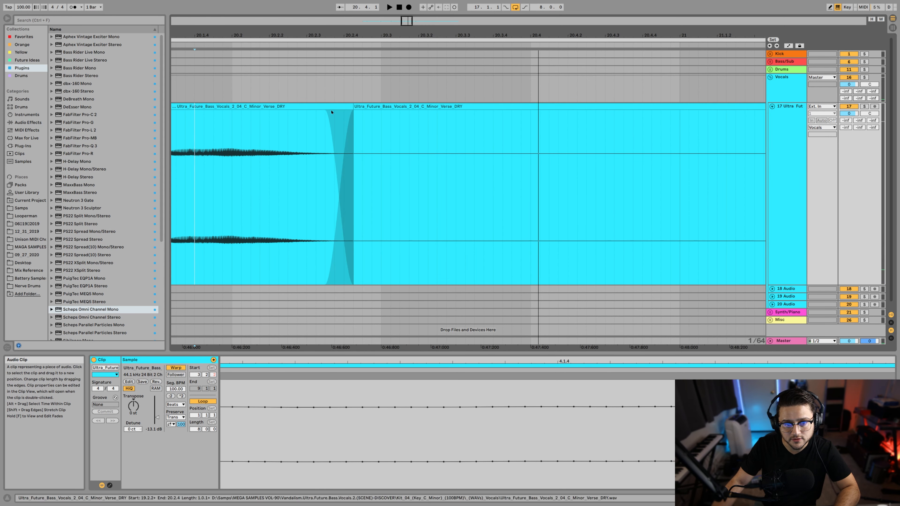
Step: Shorten the crossfade after the second phrase by starting it closer to the clip boundary, and audition it
drag(326, 113, 337, 113)
click(232, 134)
key(space)
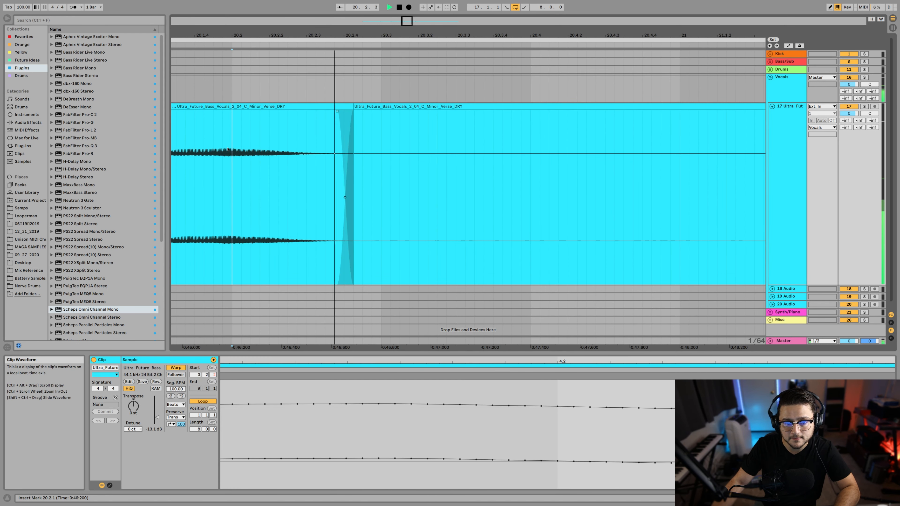
key(space)
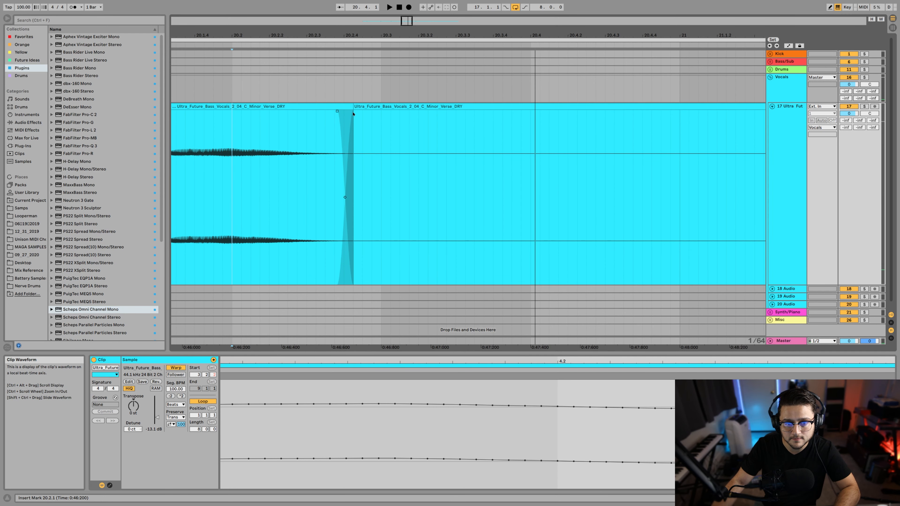
Step: Move the clip boundary and its crossfade slightly earlier, closer to the second phrase's tail, and audition the ending
drag(354, 106, 337, 114)
click(231, 145)
key(space)
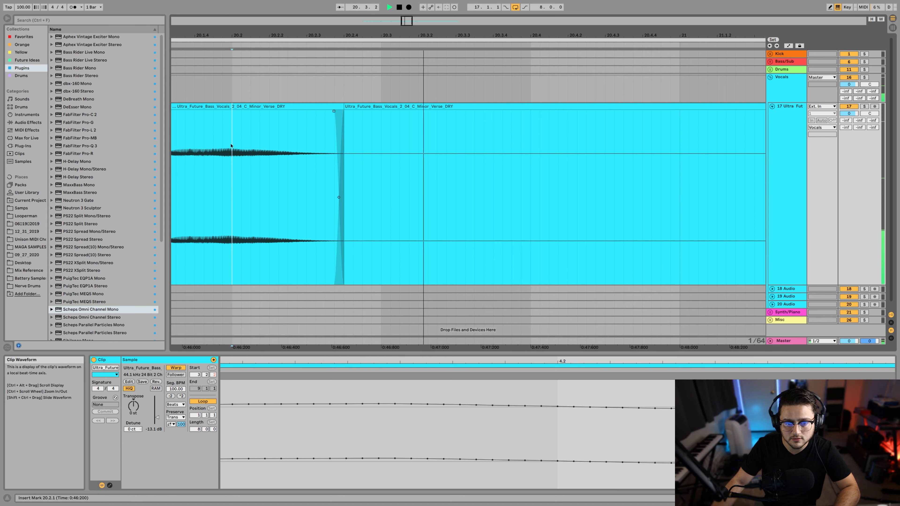
click(172, 143)
key(space)
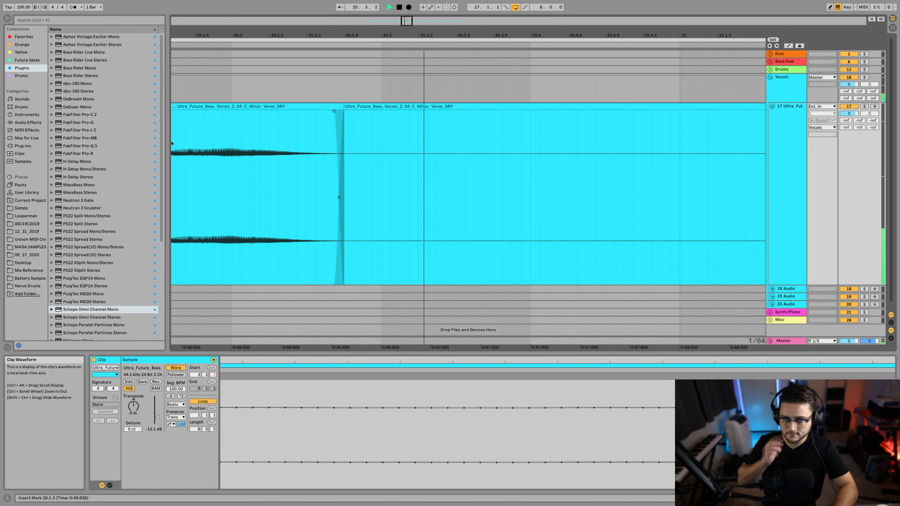
key(space)
Step: Extend the silenced gap up to the third phrase's onset with a short crossfade, and play back the transition
scroll(440, 170, right, 8)
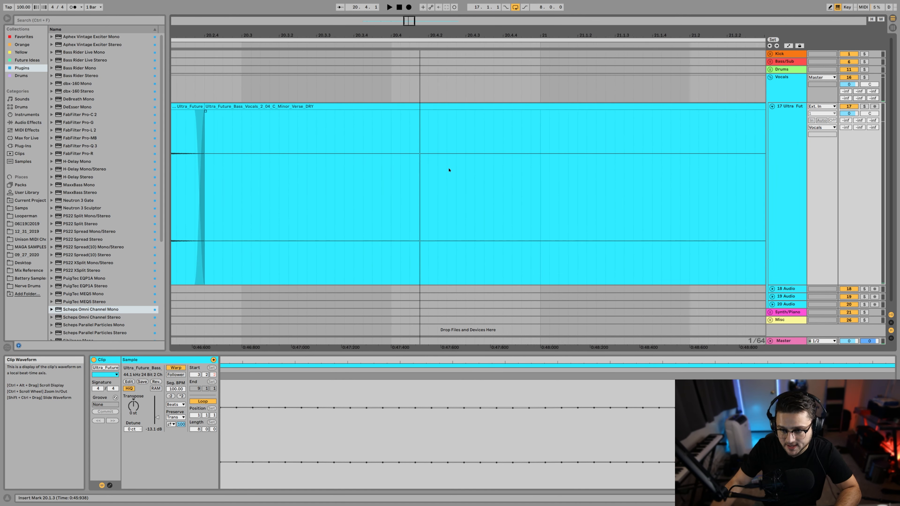
drag(489, 112, 499, 111)
click(407, 144)
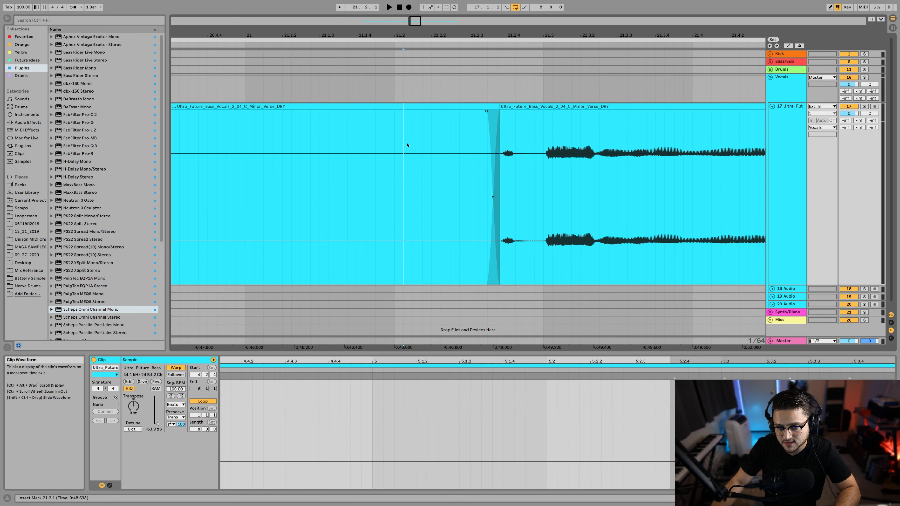
key(space)
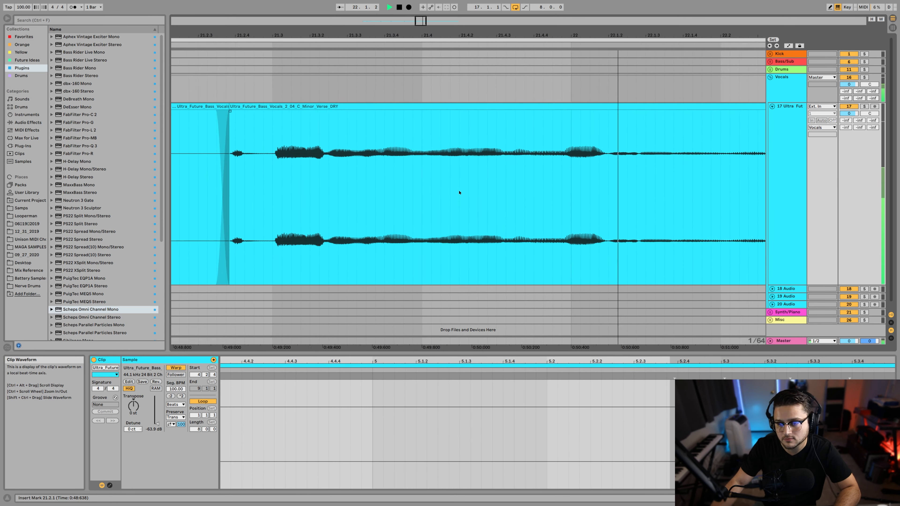
Step: Audition the third phrase's tail repeatedly from points between 22.2.4 and 22.3.1 to find where the vocal ends
click(422, 170)
key(space)
key(space)
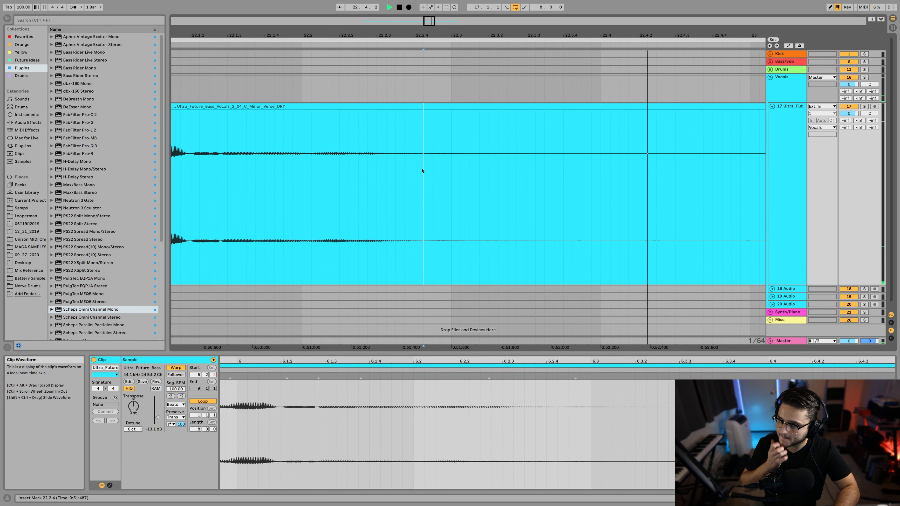
key(space)
click(455, 172)
key(space)
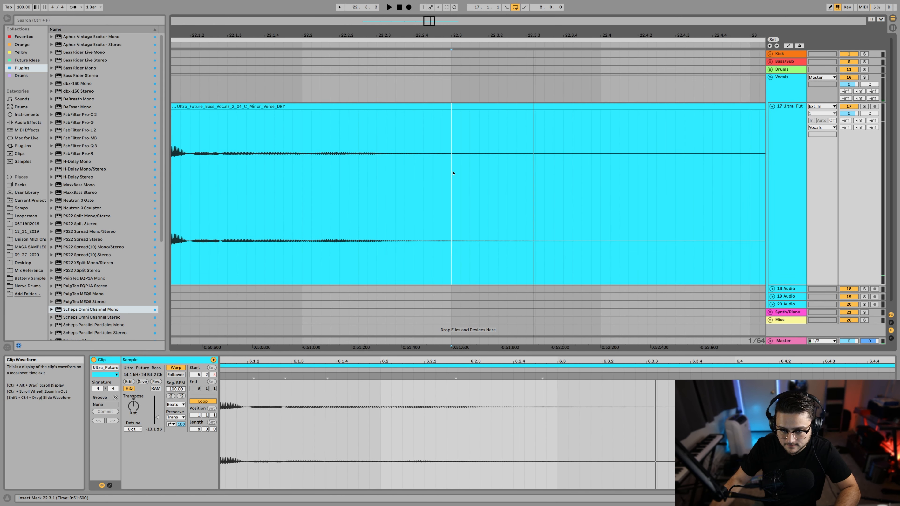
key(space)
key(space)
click(439, 171)
key(space)
key(space)
click(430, 172)
Step: Split the vocal clip at 22.3.1 after the third phrase and at 23.1.4 before the fourth phrase
key(space)
key(space)
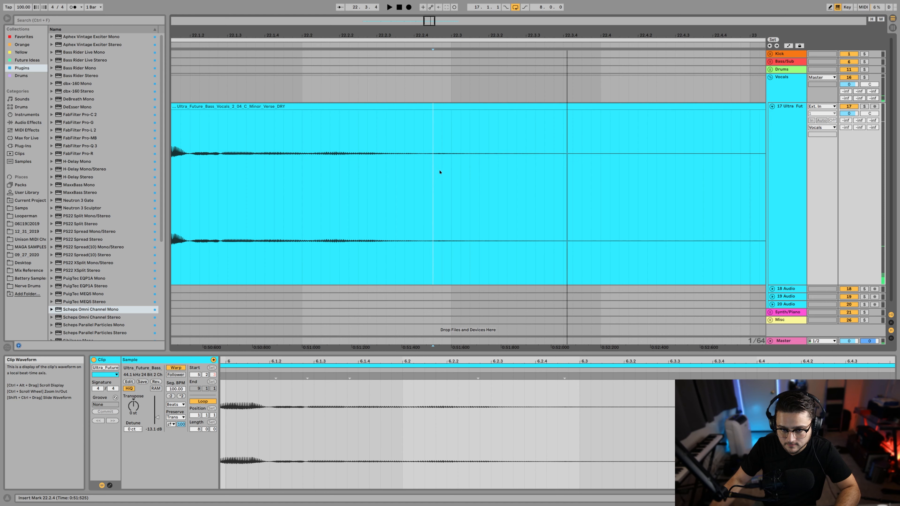
key(space)
click(448, 173)
key(space)
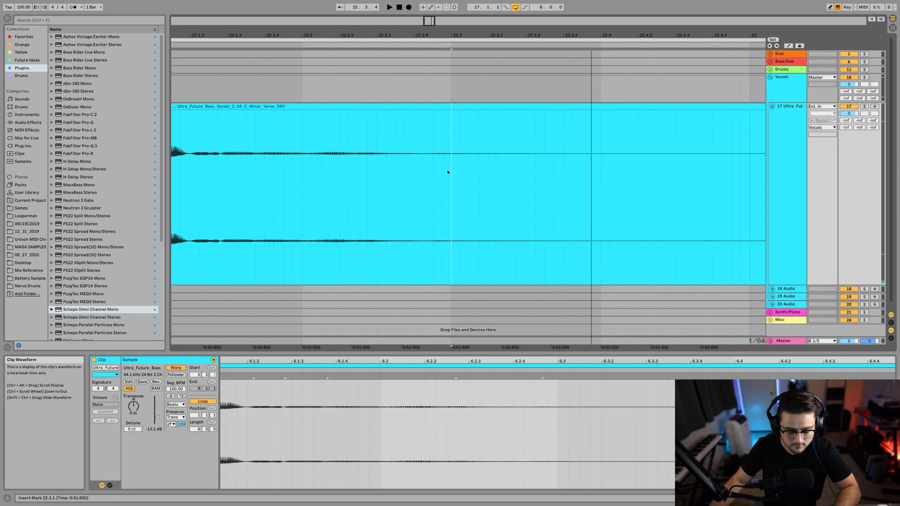
scroll(496, 231, right, 8)
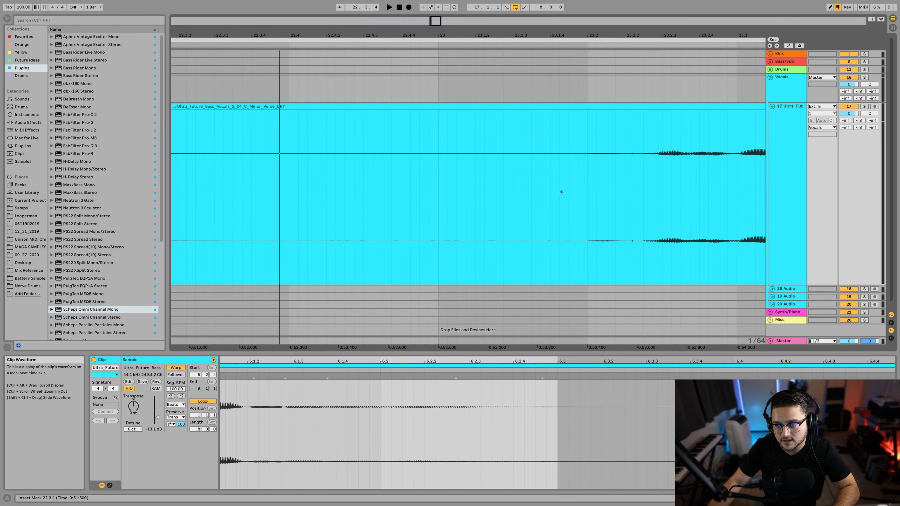
click(575, 166)
key(ctrl+e)
scroll(414, 177, left, 3)
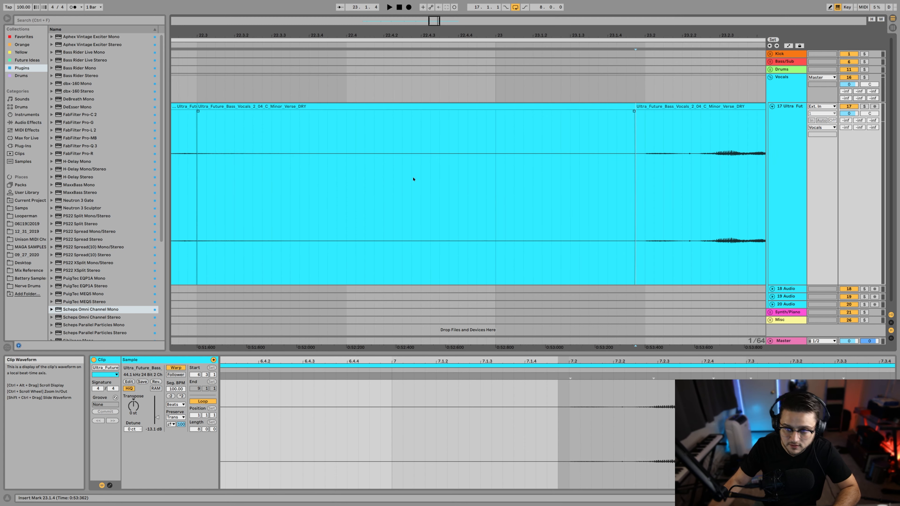
Step: Lower the gain of the gap clip between the third and fourth phrases to -inf dB and crossfade the third phrase's tail into it
click(289, 112)
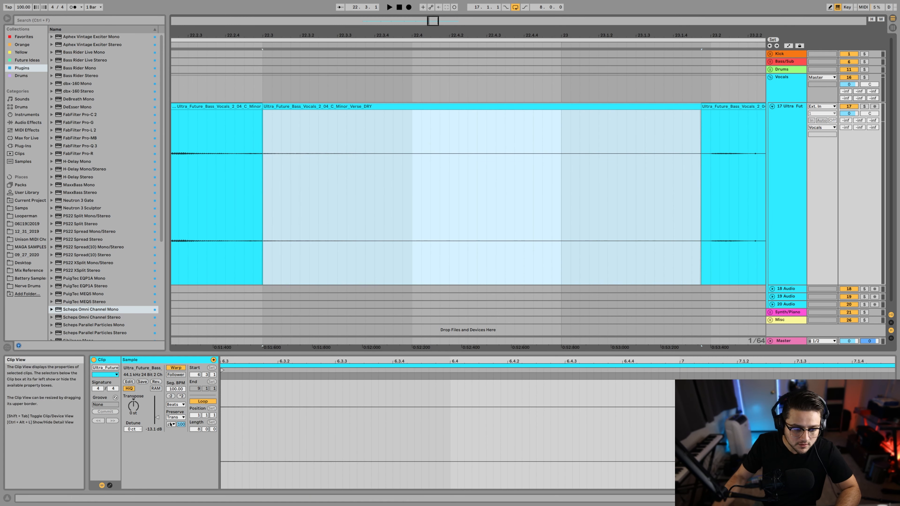
drag(156, 417, 155, 430)
scroll(276, 129, left, 3)
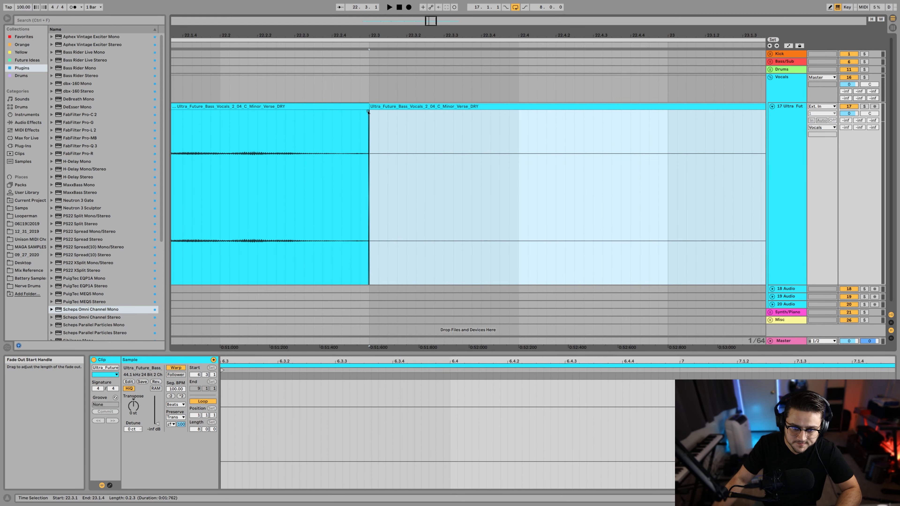
drag(367, 112, 339, 111)
Step: Audition the crossfade after the third phrase from 22.2.1, 22.1.4 and 22.1.2
click(226, 155)
key(space)
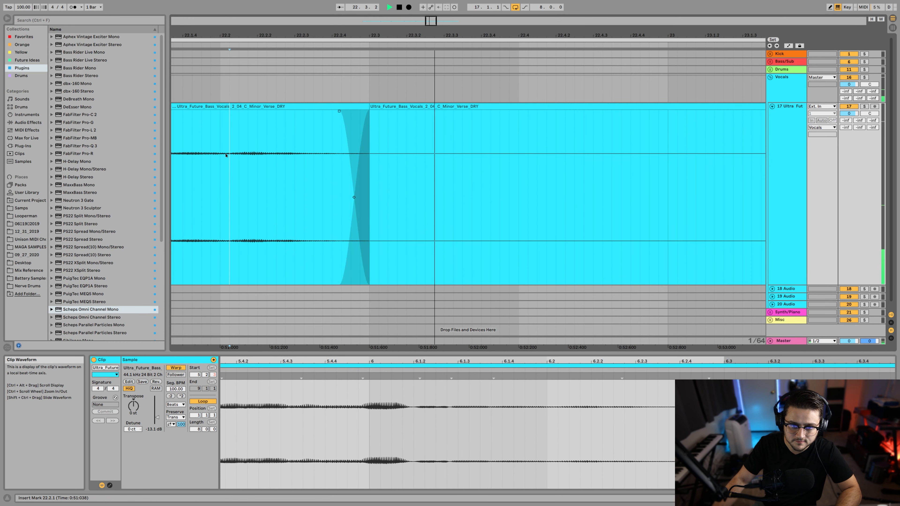
click(207, 156)
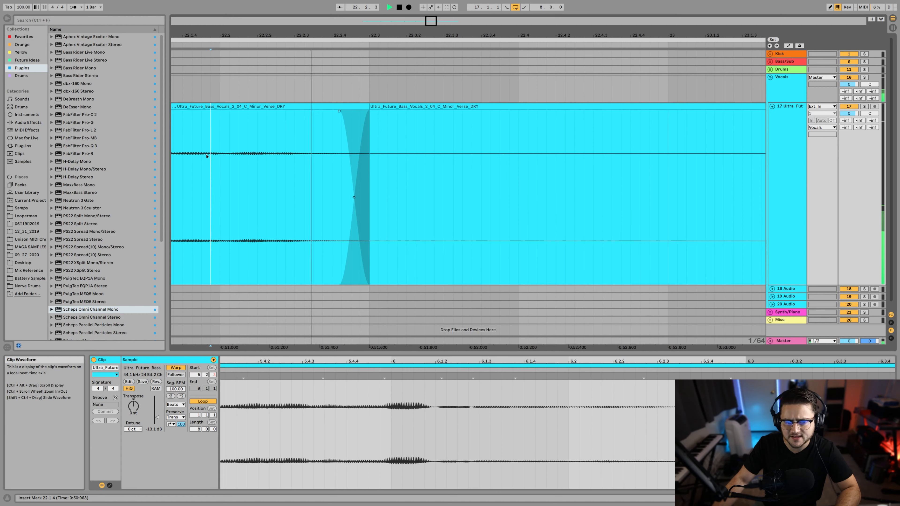
key(space)
scroll(276, 185, left, 3)
click(234, 182)
key(space)
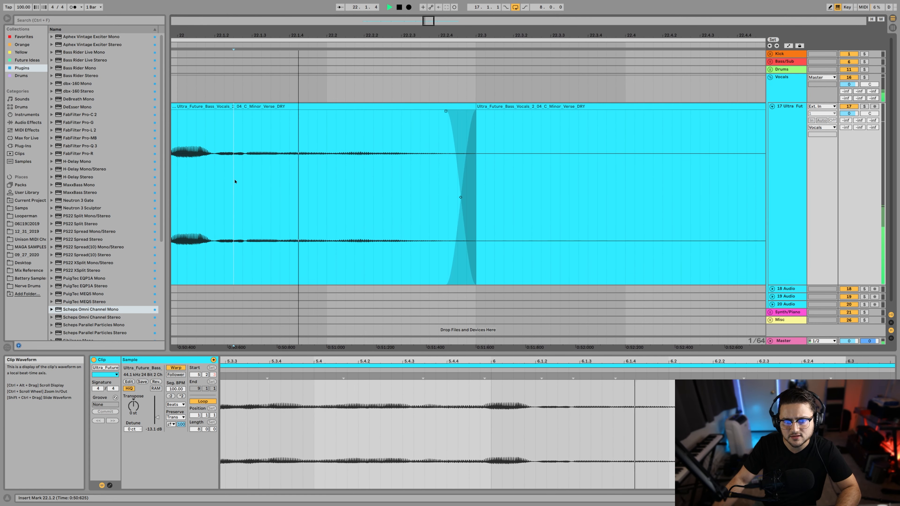
key(space)
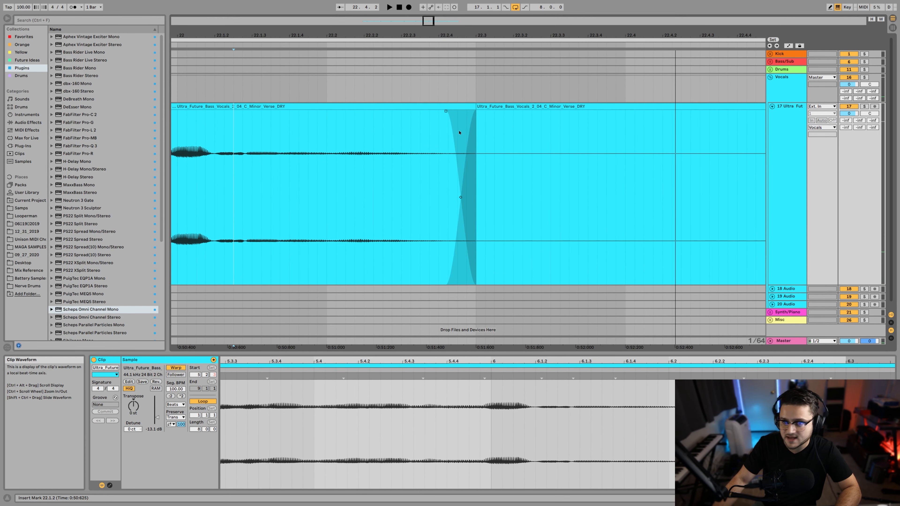
Step: Lengthen the crossfade after the third phrase by moving its end slightly later, and audition it from 22.1.4
drag(477, 112, 486, 112)
click(291, 161)
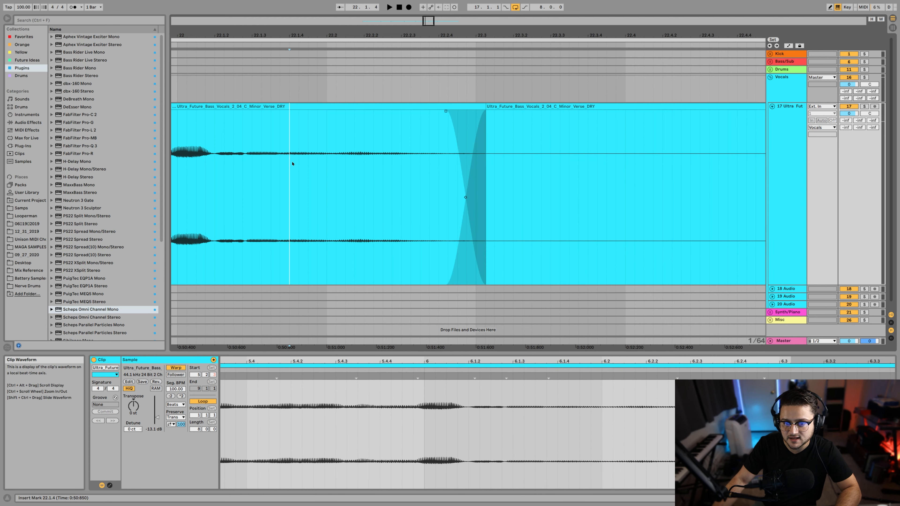
key(space)
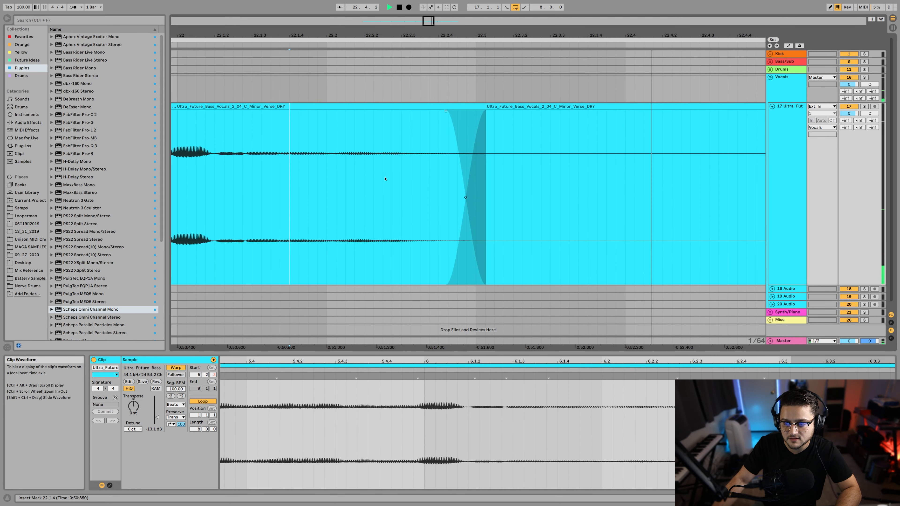
key(space)
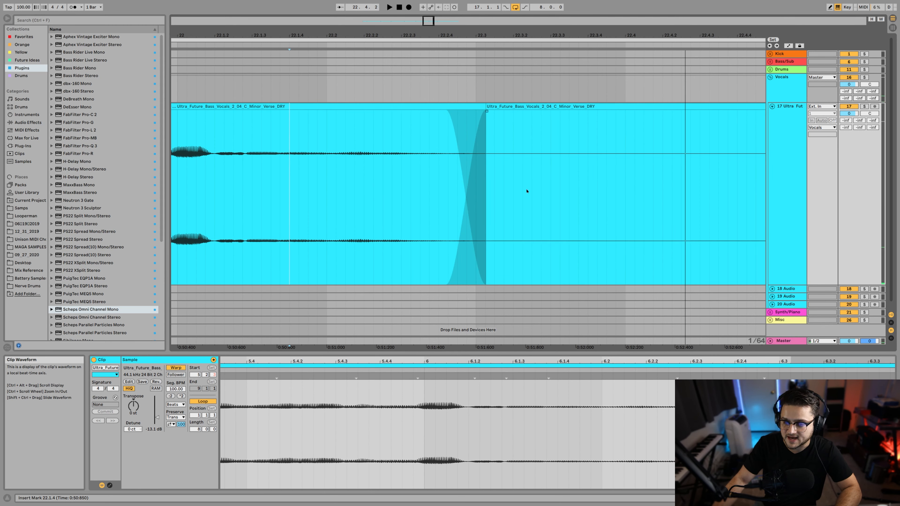
Step: Add a short crossfade from the silenced gap into the fourth phrase and play the transition from 23.1.3
scroll(526, 190, right, 5)
scroll(437, 169, right, 5)
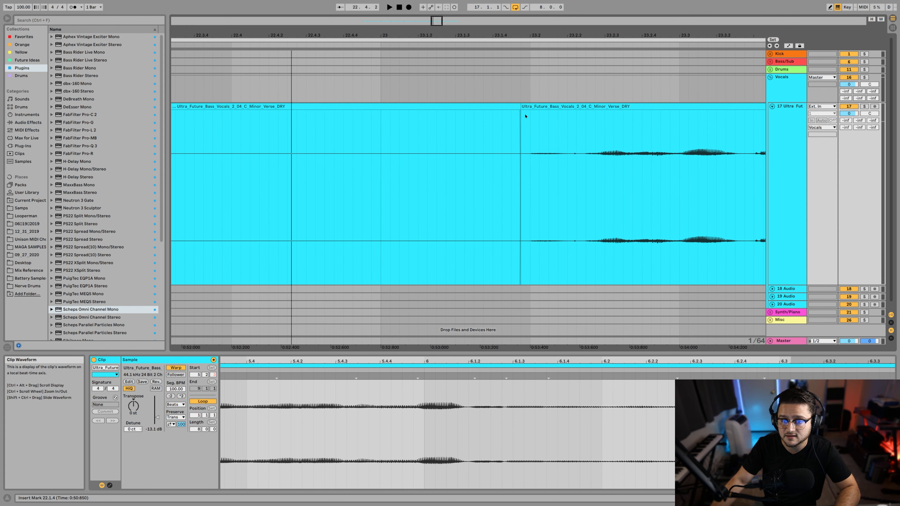
drag(522, 114, 531, 113)
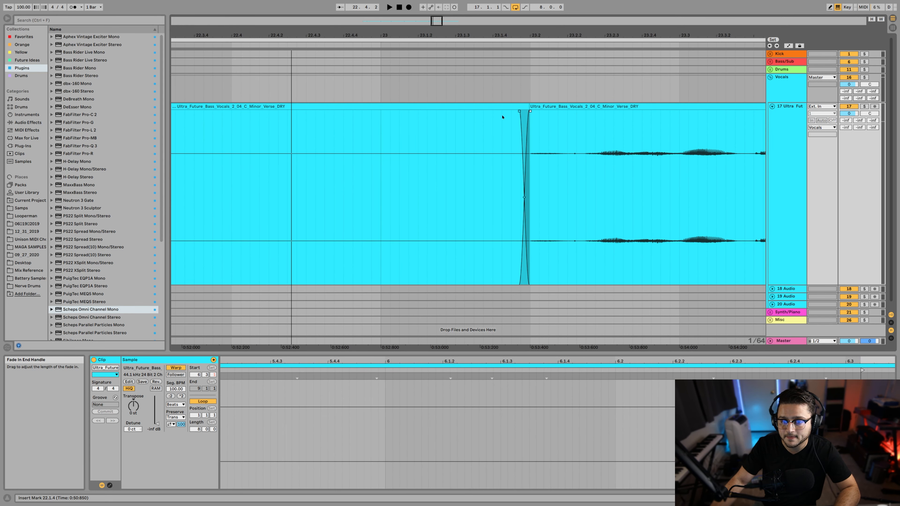
click(464, 124)
key(space)
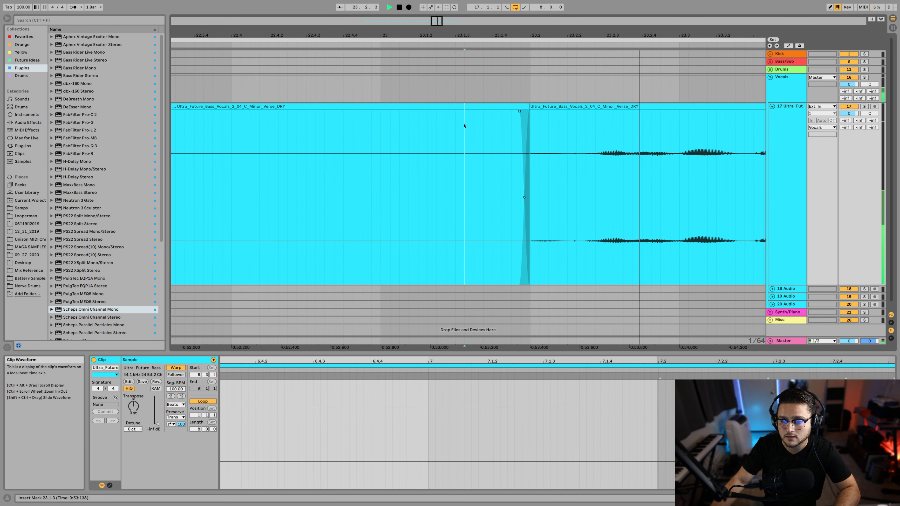
Step: Extend the silenced gap with its crossfade up to the fourth phrase's onset near 23.2.2, and audition the entry
drag(531, 106, 582, 108)
click(514, 134)
key(space)
key(space)
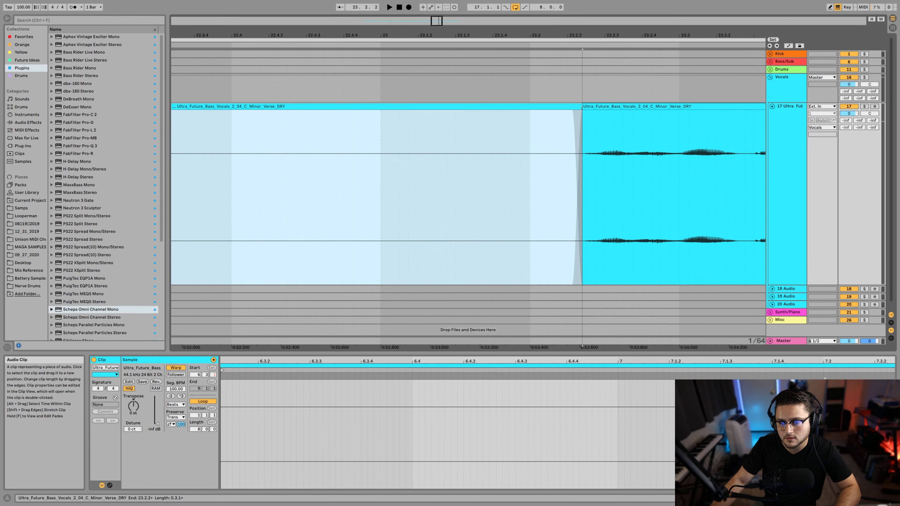
click(474, 146)
key(space)
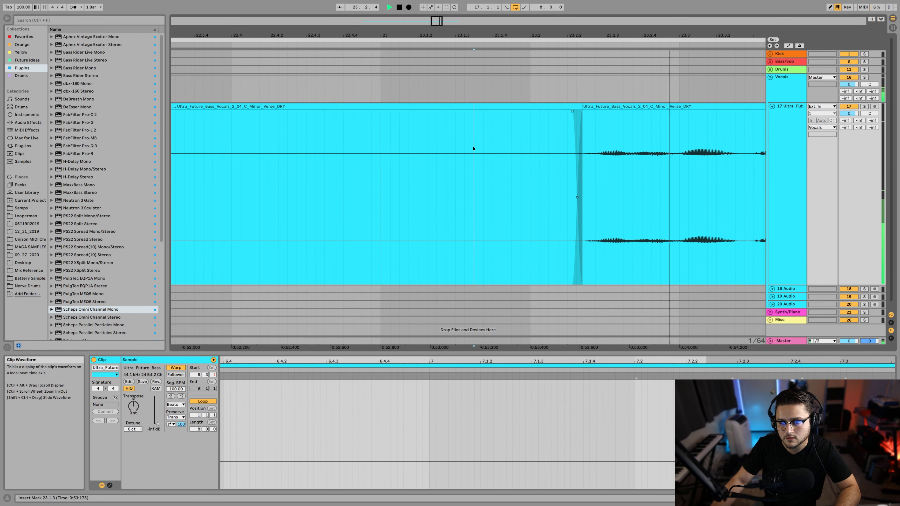
Step: Move the crossfade before the fourth phrase slightly later, tight against the vocal's onset, and audition the entry twice
key(space)
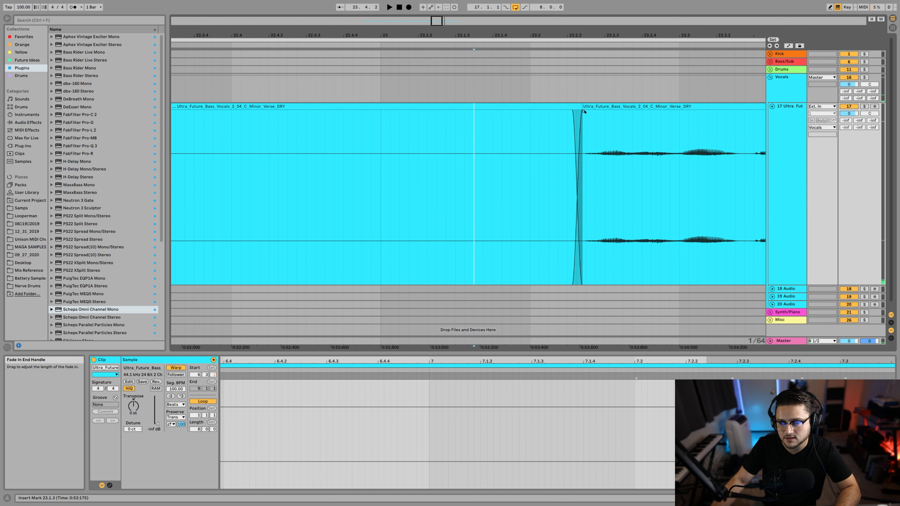
drag(585, 111, 579, 111)
click(483, 144)
key(space)
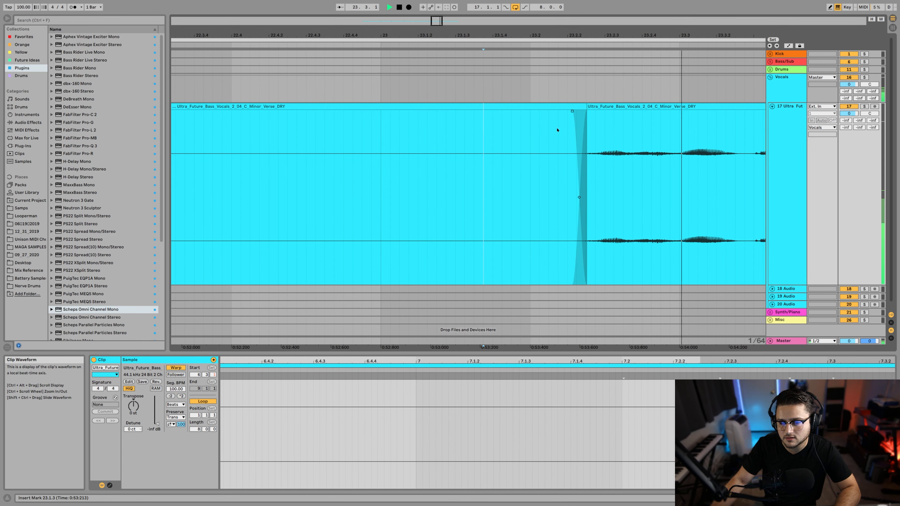
key(space)
click(512, 133)
Step: Play the fourth phrase through to the end of its tail
key(space)
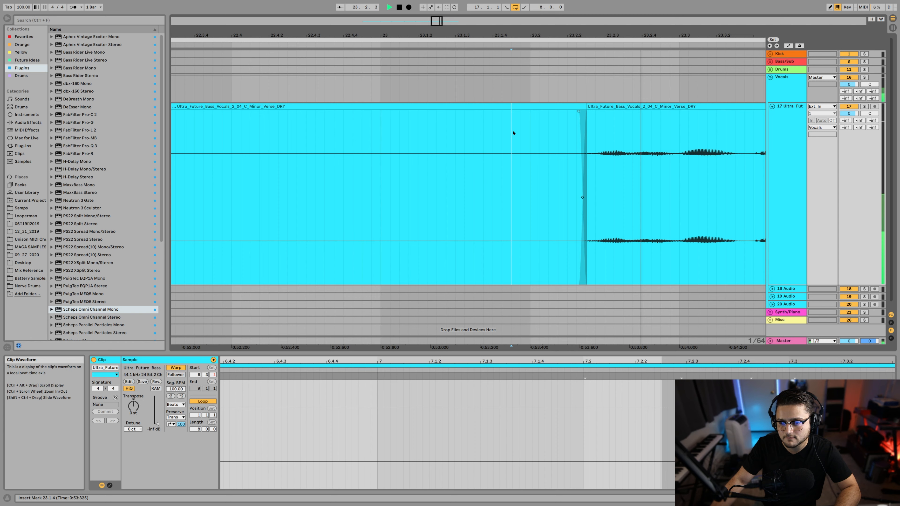
key(space)
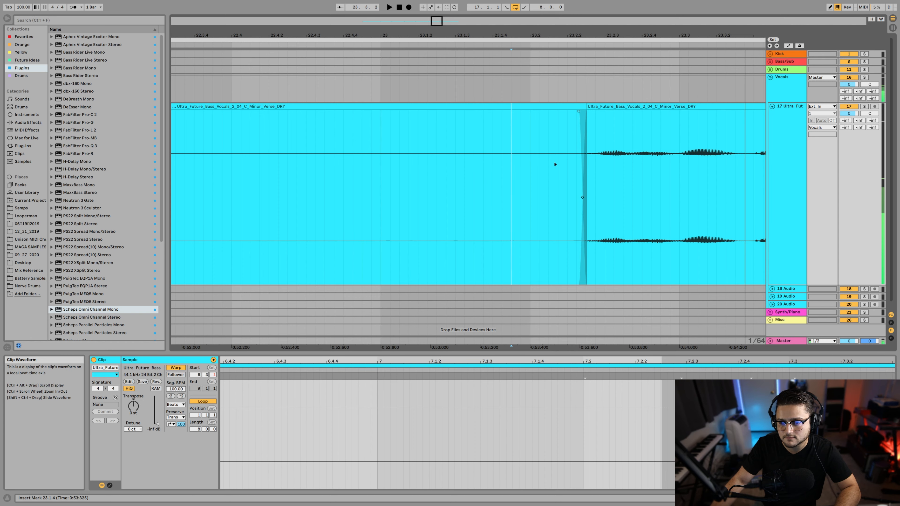
scroll(546, 170, right, 9)
key(space)
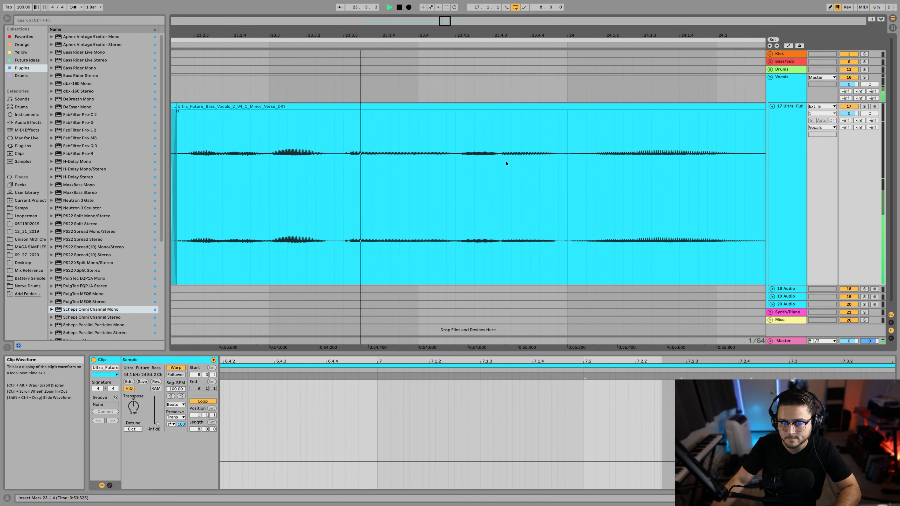
scroll(500, 161, right, 3)
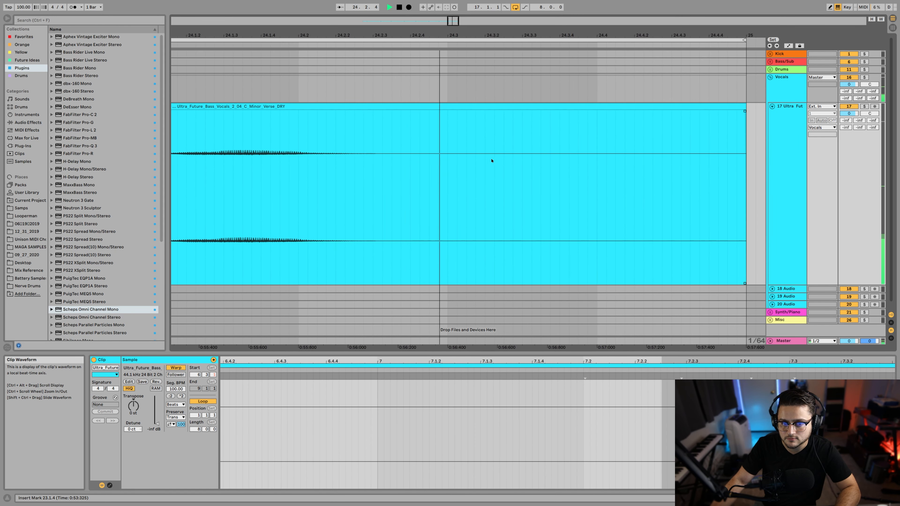
key(space)
Step: Split the clip at 24.2.3 after the fourth phrase and lower the trailing clip's gain to -57.8 dB
click(327, 142)
key(space)
key(space)
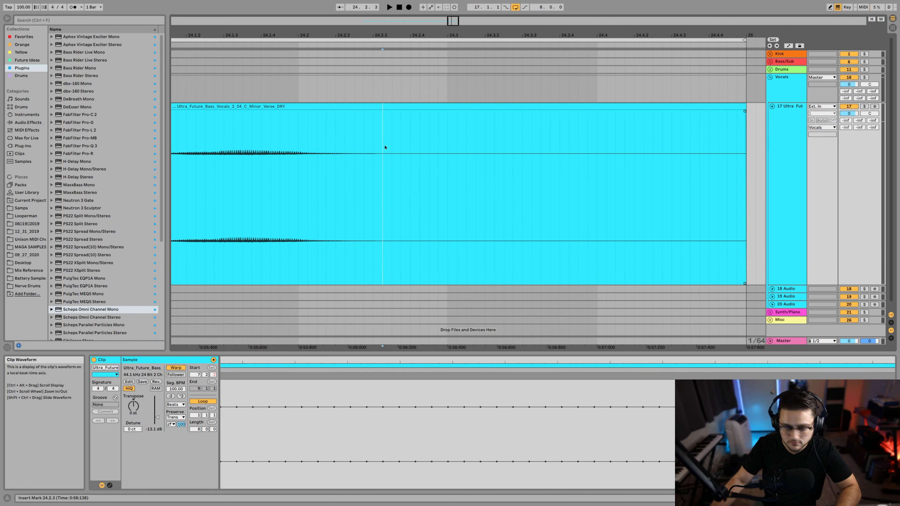
key(ctrl+e)
click(502, 108)
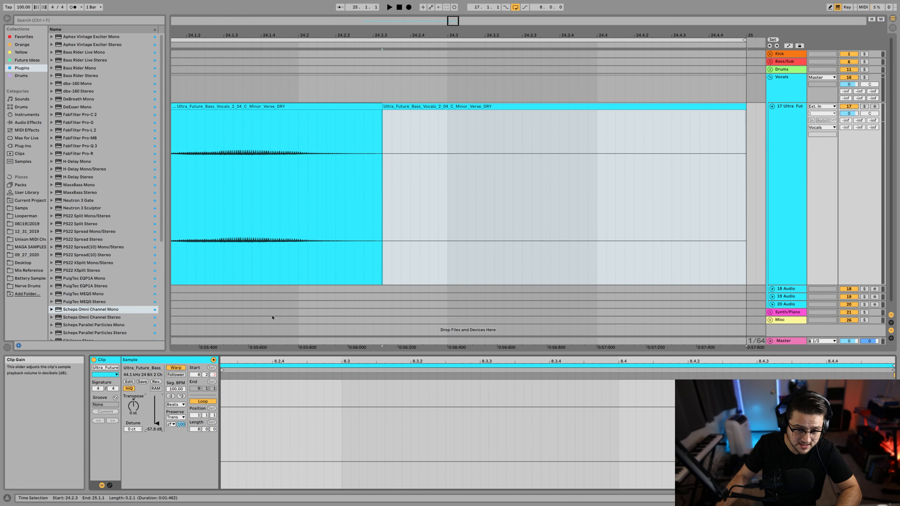
Step: Crossfade the fourth phrase's tail into the silenced ending clip and audition the fade from 24.1.3
scroll(406, 155, left, 3)
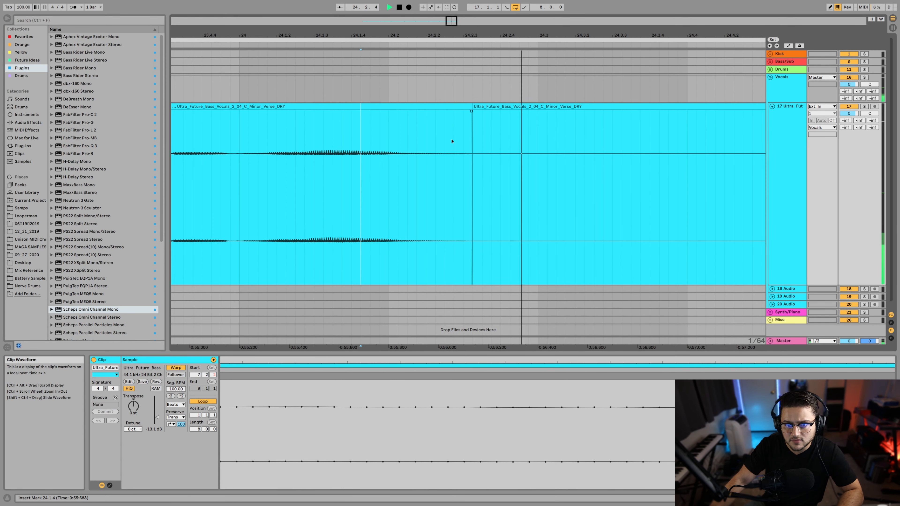
key(space)
drag(470, 112, 438, 119)
click(342, 161)
key(space)
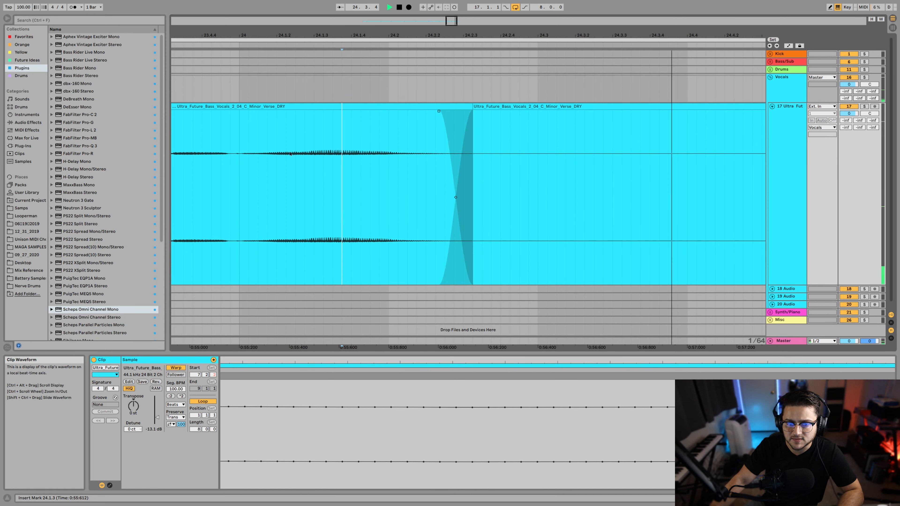
key(space)
Step: Show the whole edited vocal from bar 17 to 25 and play it back from 17.1.1
drag(348, 36, 559, 7)
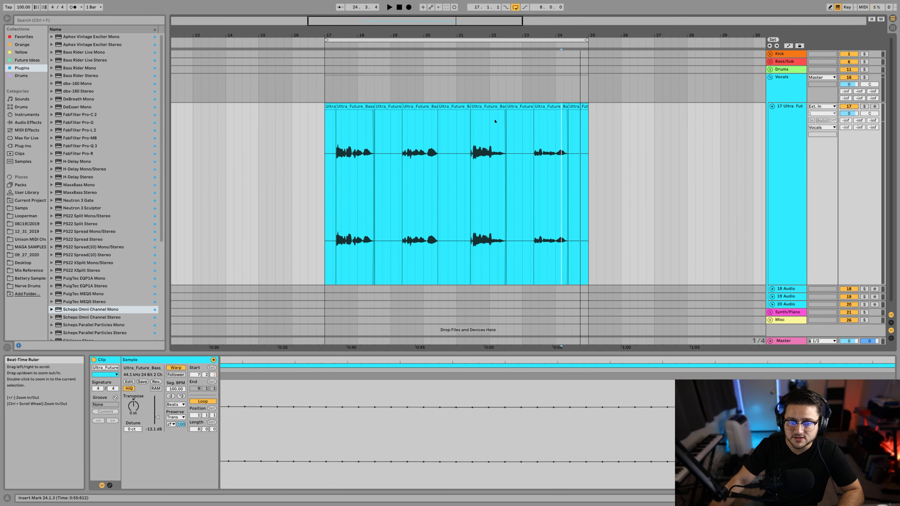
drag(397, 36, 322, 100)
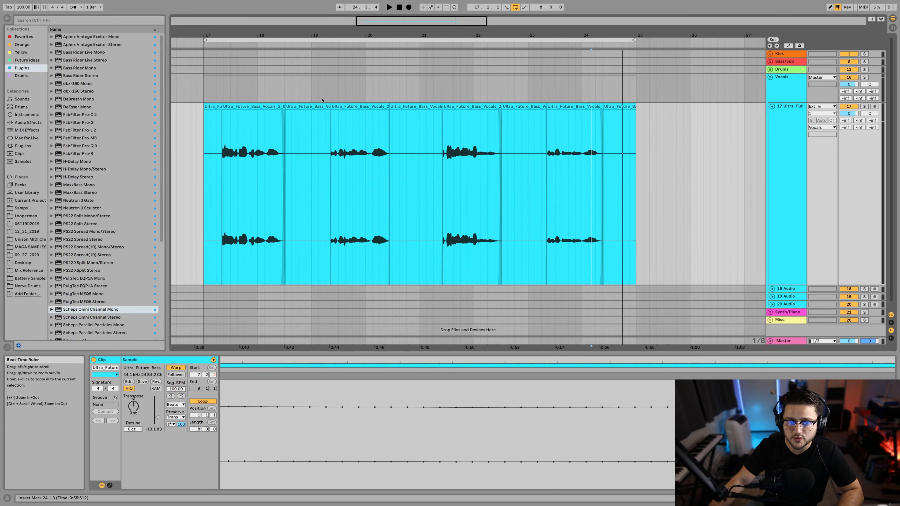
click(201, 181)
click(205, 187)
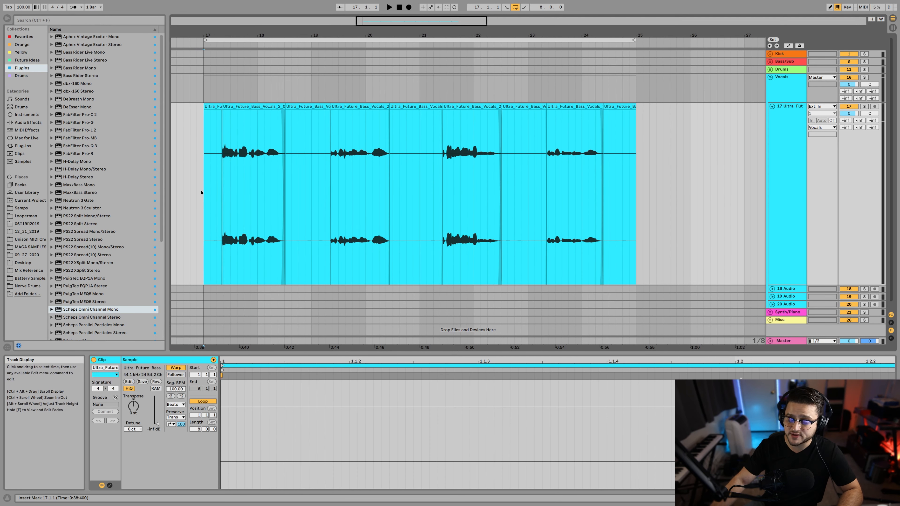
key(space)
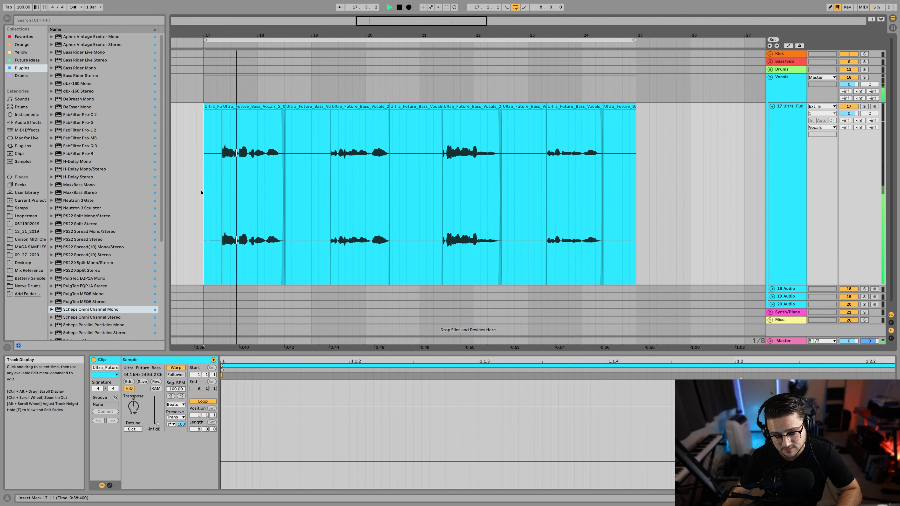